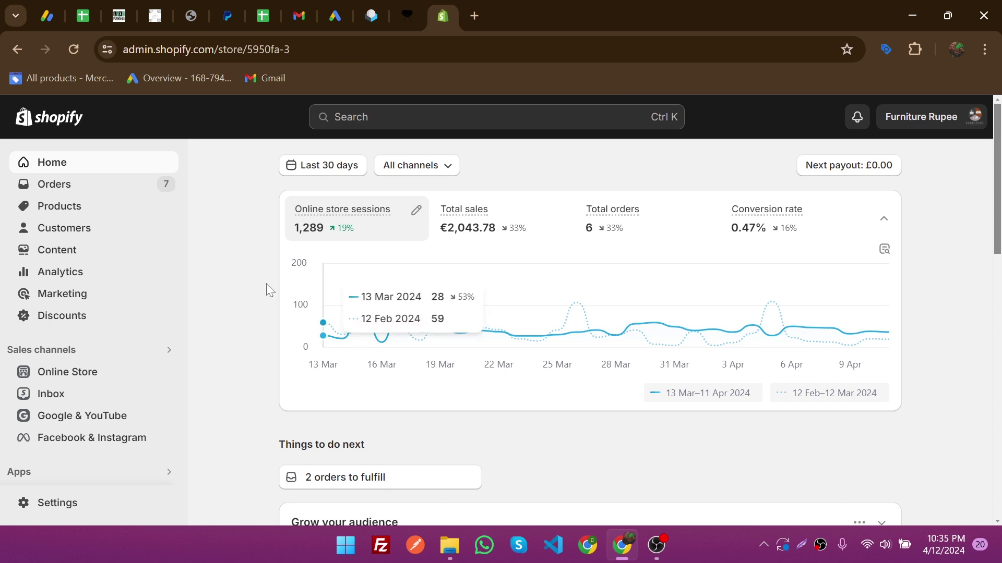
Create and save a new store page titled testfaq under Online Store > Pages
{"action": "scroll", "coordinate": [105, 356], "scroll_direction": "down", "scroll_amount": 3}
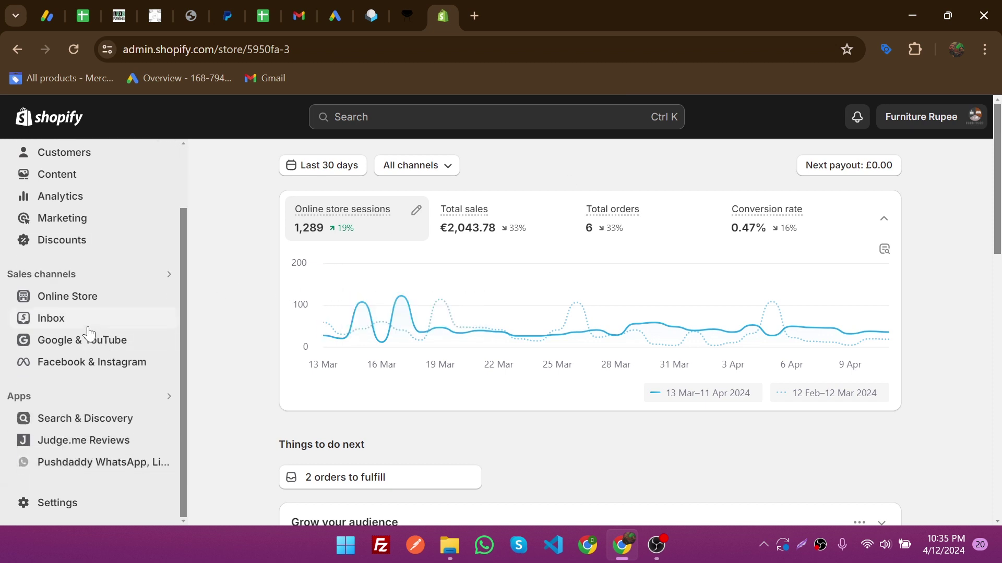
{"action": "left_click", "coordinate": [85, 304]}
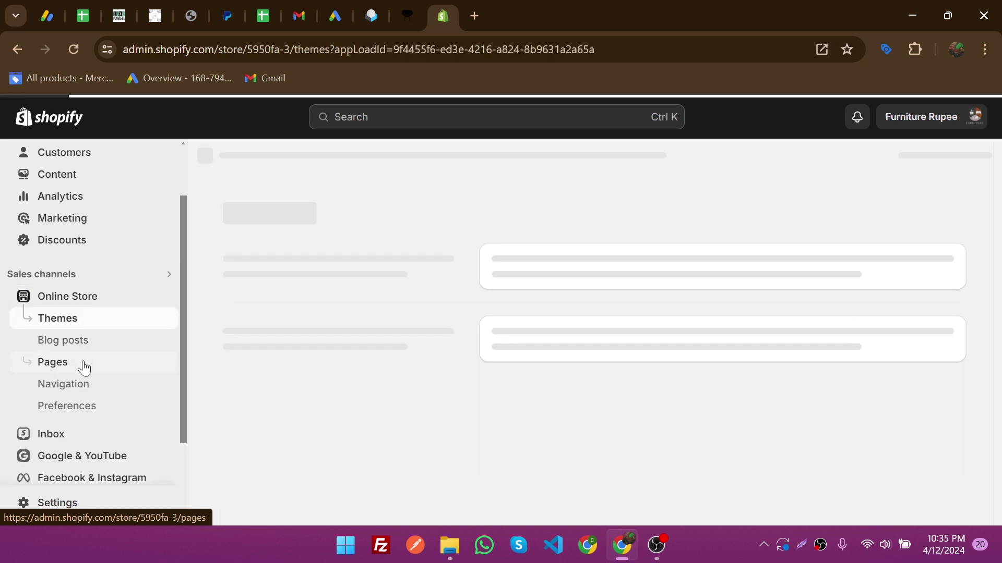
{"action": "left_click", "coordinate": [84, 368]}
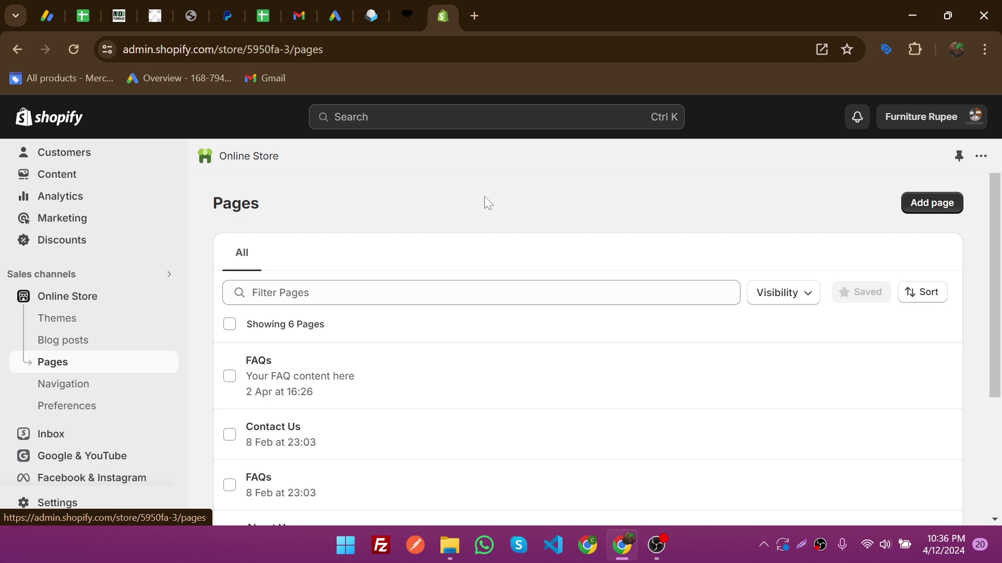
{"action": "left_click", "coordinate": [932, 203]}
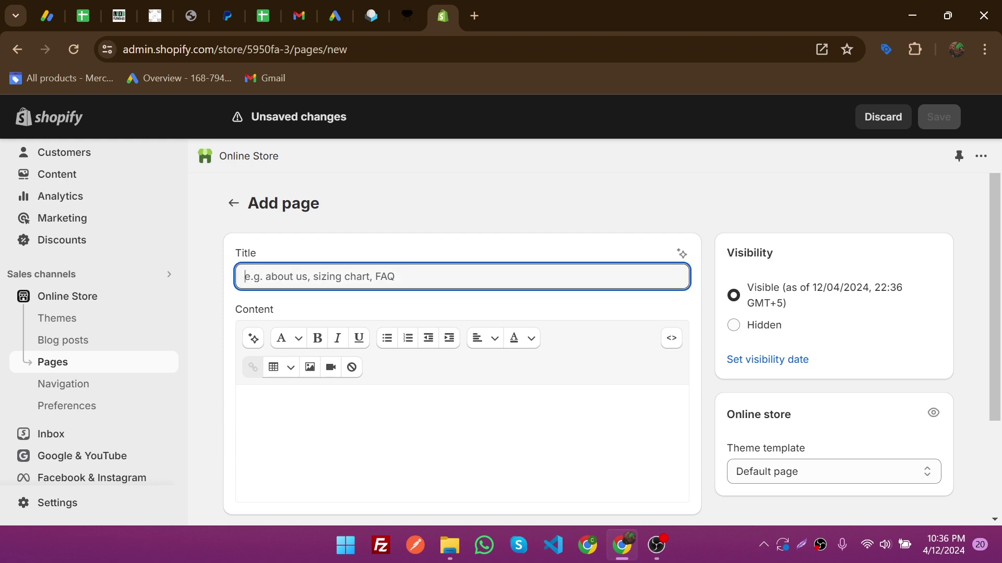
{"action": "type", "text": "testfaq"}
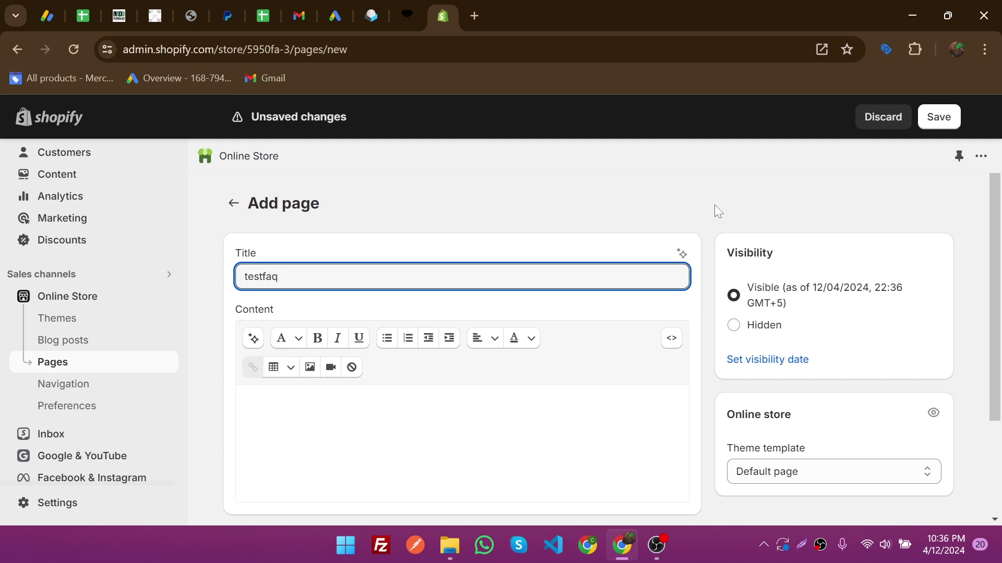
{"action": "left_click", "coordinate": [945, 121]}
{"action": "left_click", "coordinate": [243, 320]}
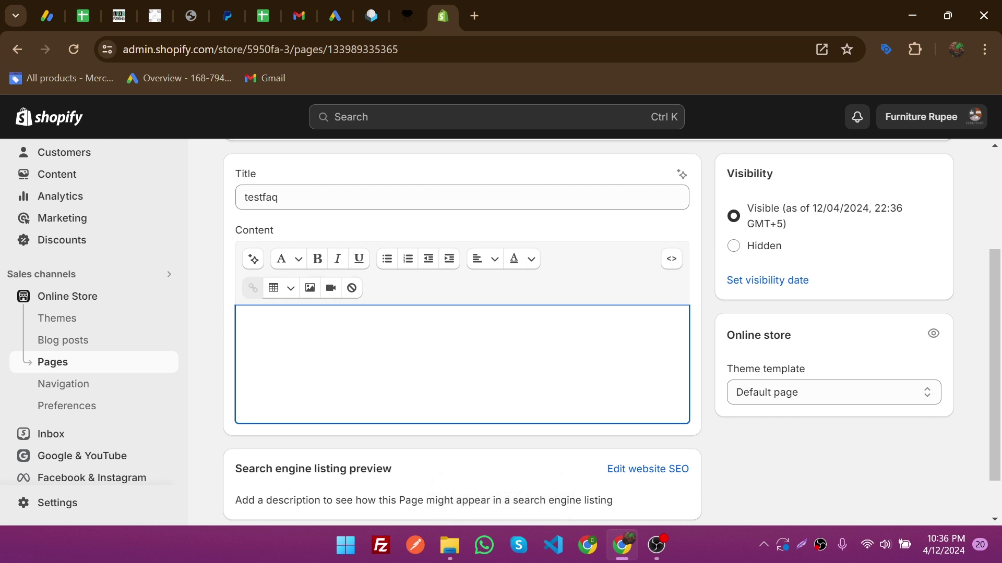
Leave the testfaq page on the Default page template and go to Online Store Themes
{"action": "left_click", "coordinate": [837, 393]}
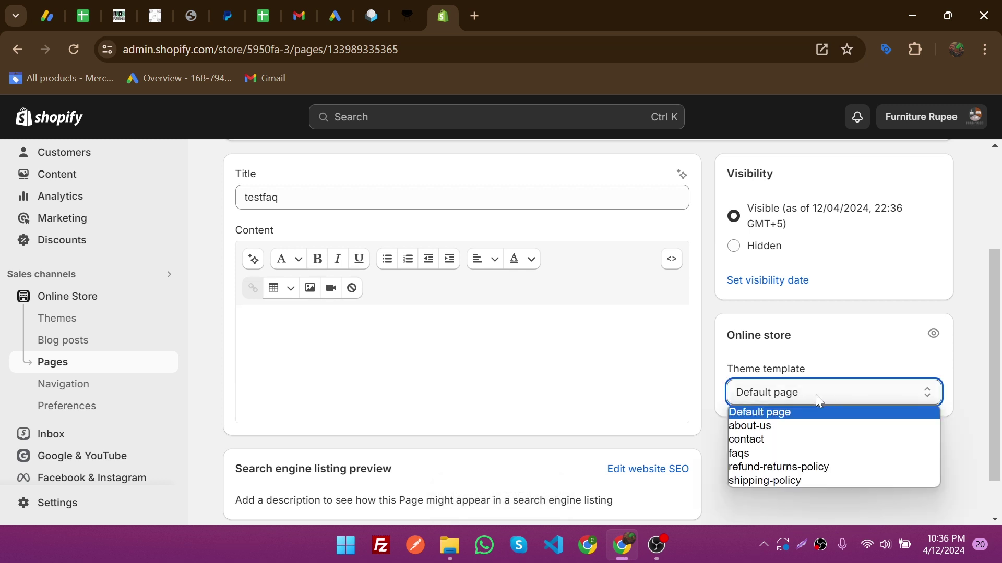
{"action": "left_click", "coordinate": [815, 394]}
{"action": "scroll", "coordinate": [696, 343], "scroll_direction": "up", "scroll_amount": 1}
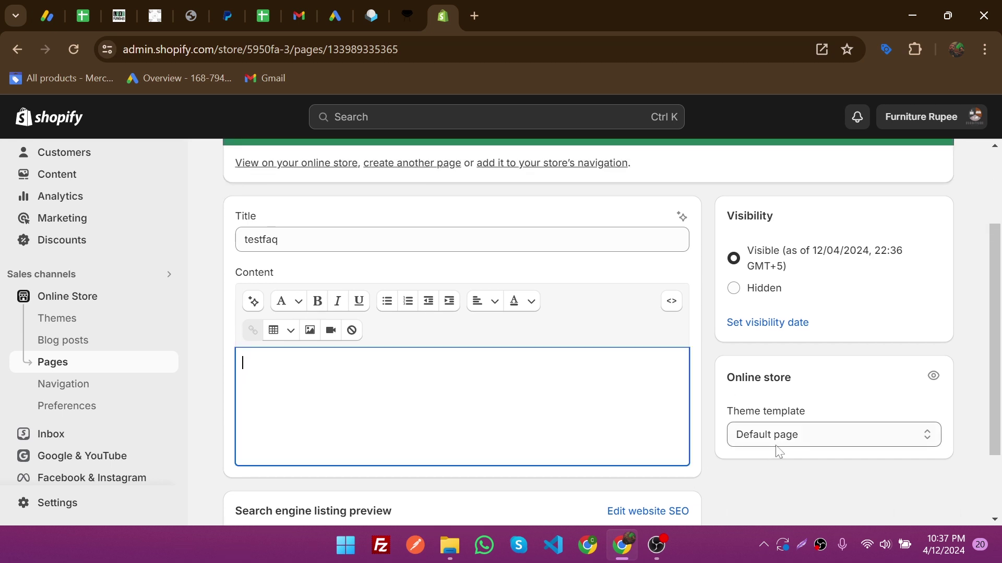
{"action": "left_click", "coordinate": [713, 351]}
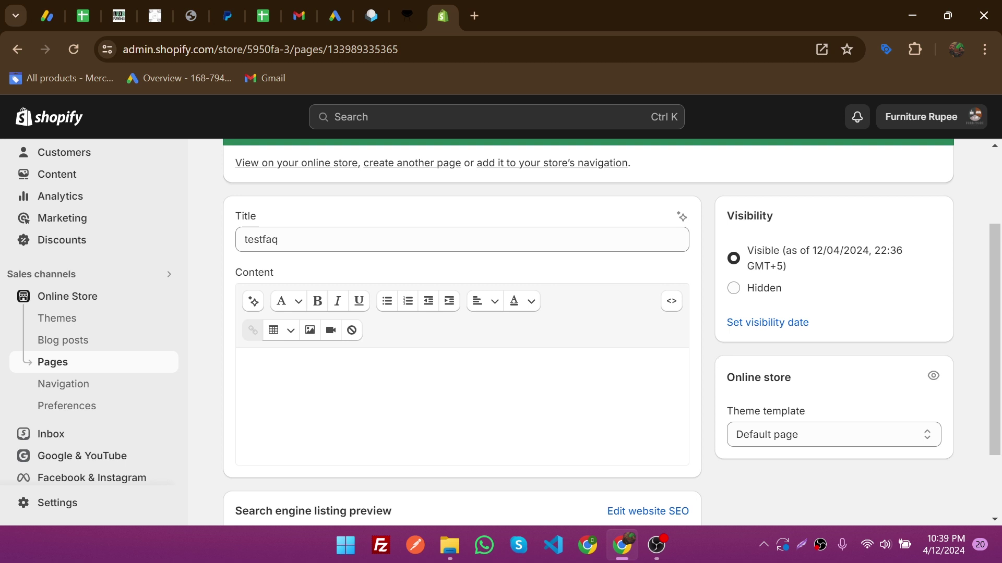
{"action": "left_click", "coordinate": [112, 323]}
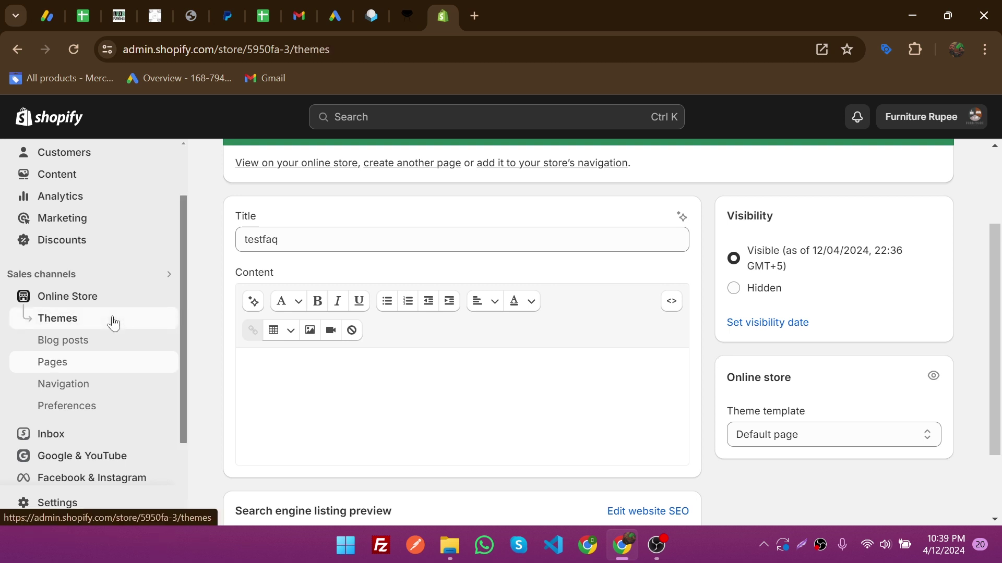
Open the Dawn theme editor and switch its template list to Pages
{"action": "left_click", "coordinate": [896, 449]}
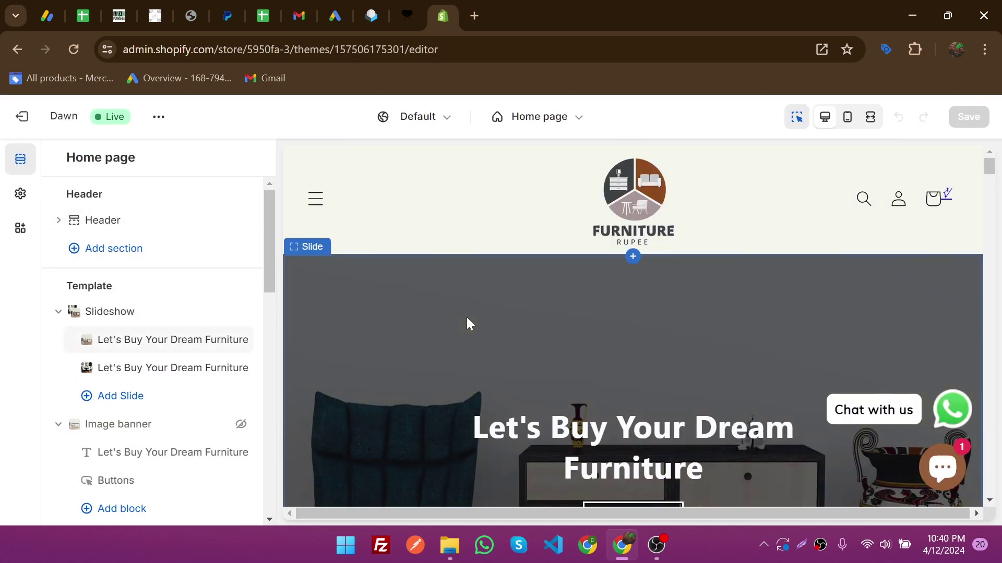
{"action": "scroll", "coordinate": [466, 318], "scroll_direction": "down", "scroll_amount": 10}
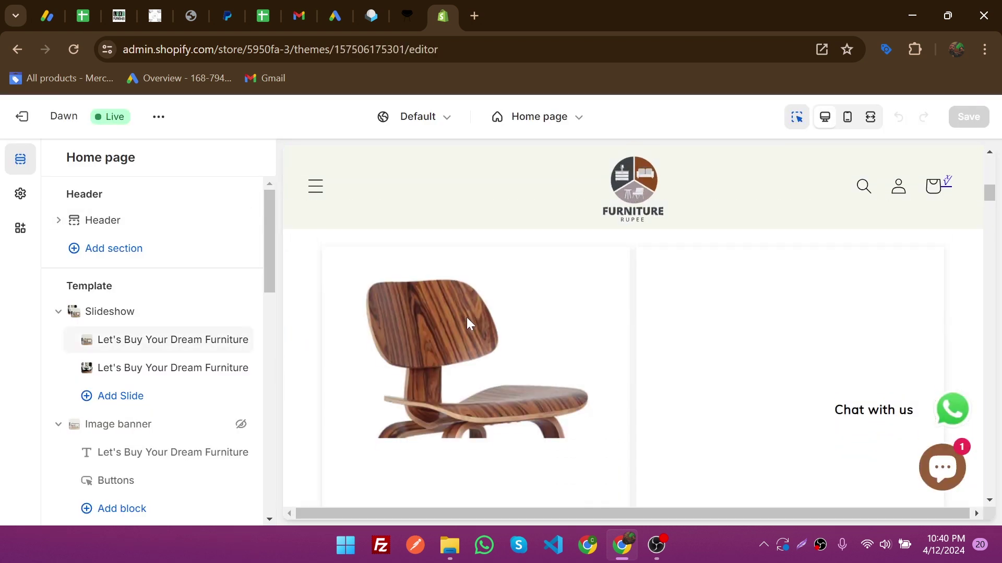
{"action": "scroll", "coordinate": [467, 317], "scroll_direction": "up", "scroll_amount": 5}
{"action": "left_click", "coordinate": [485, 293]}
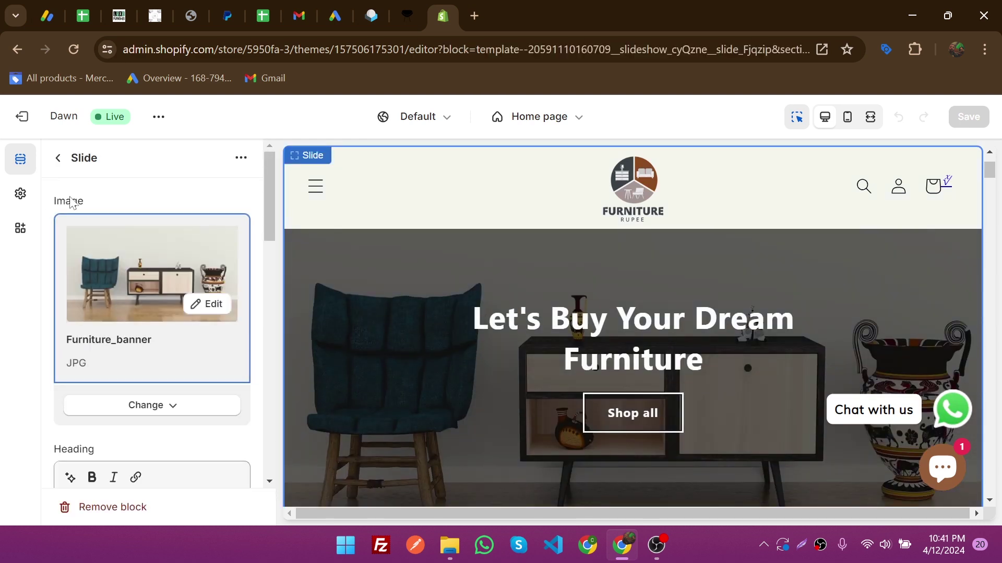
{"action": "left_click", "coordinate": [58, 158]}
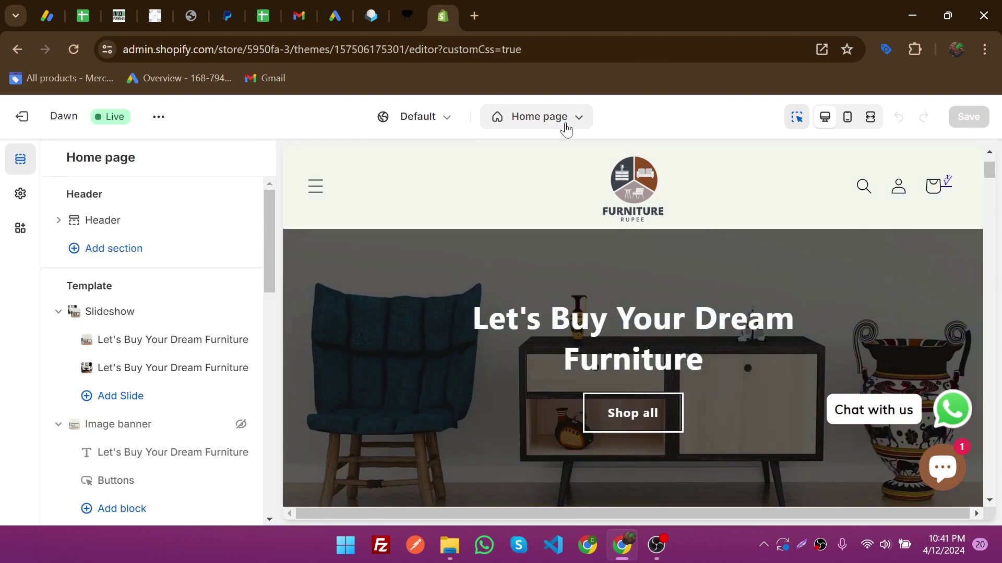
{"action": "left_click", "coordinate": [566, 130]}
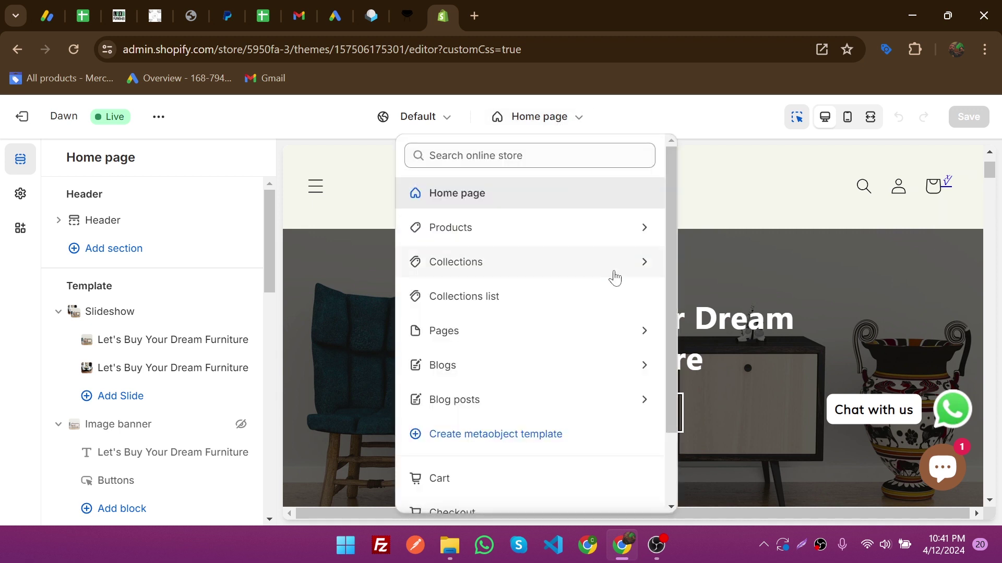
{"action": "left_click", "coordinate": [642, 340]}
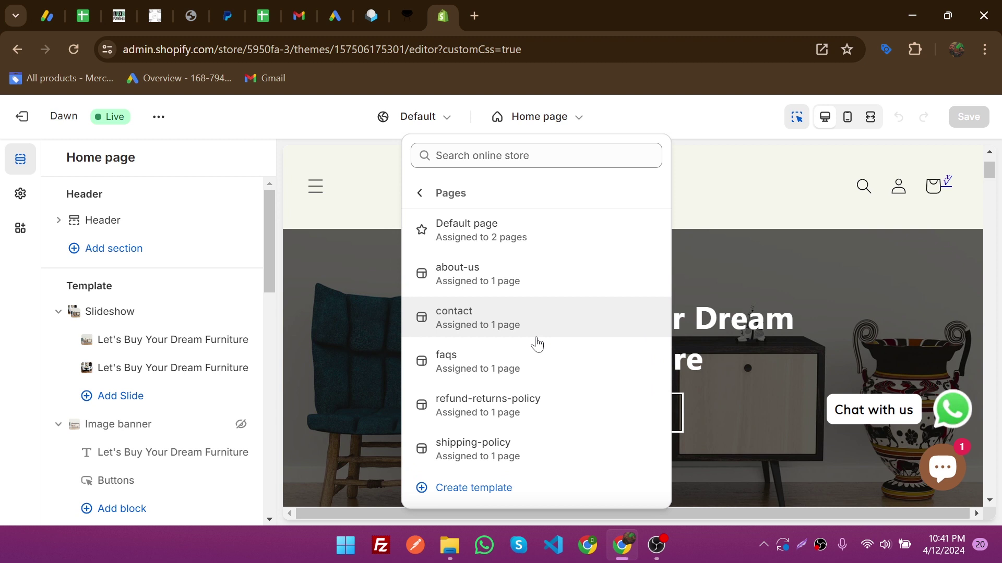
Create a page template named testfaq based on Default page
{"action": "left_click", "coordinate": [475, 491]}
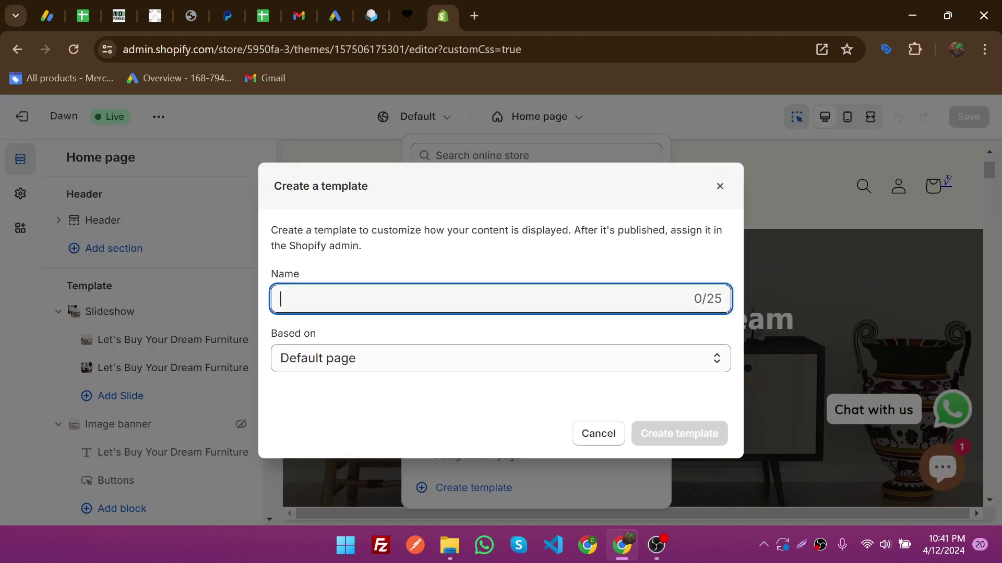
{"action": "type", "text": "t"}
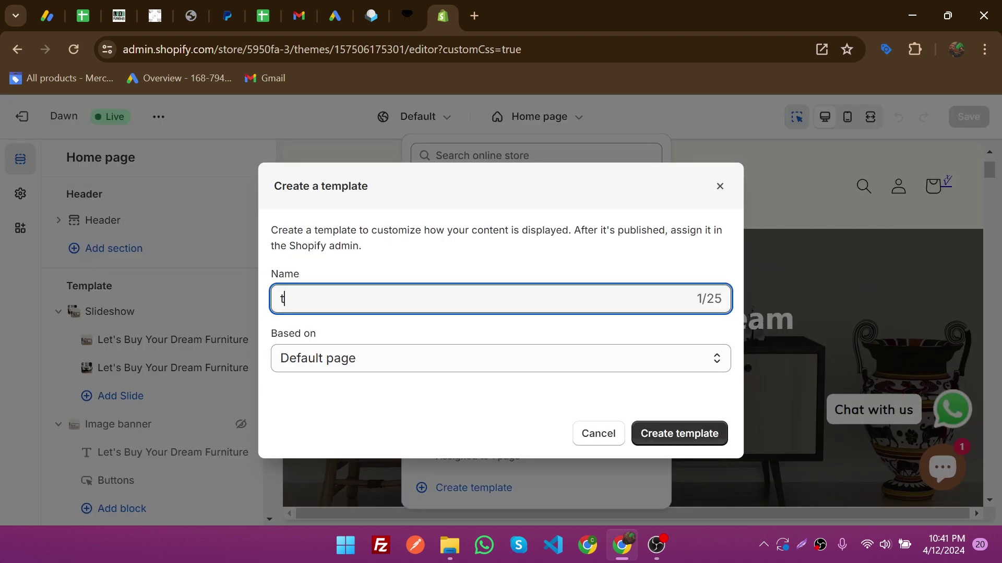
{"action": "type", "text": "estfaq"}
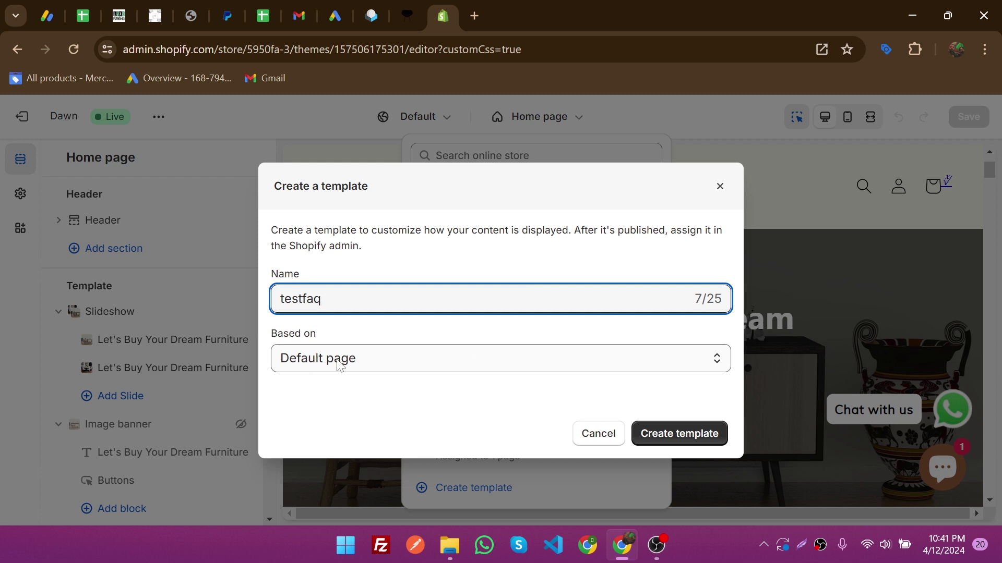
{"action": "left_click", "coordinate": [669, 436]}
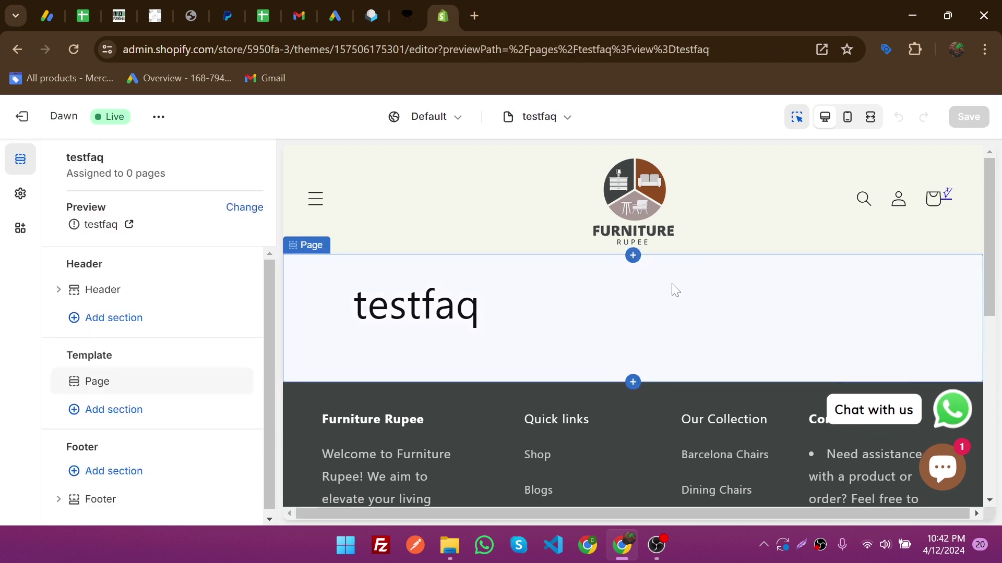
Bring up the Add section picker for testfaq and scroll to Collapsible content
{"action": "left_click", "coordinate": [587, 299]}
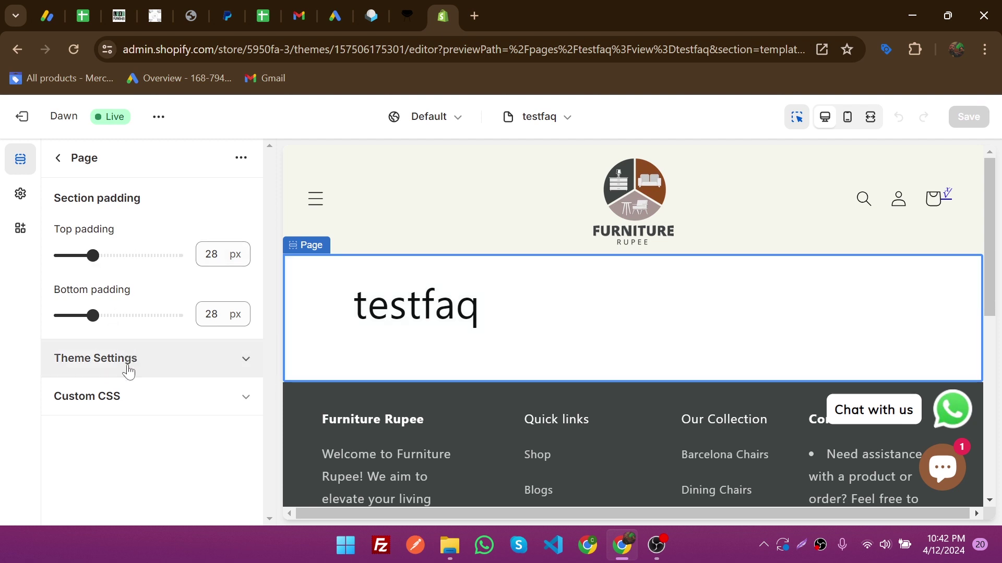
{"action": "left_click", "coordinate": [68, 163]}
{"action": "mouse_move", "coordinate": [149, 368]}
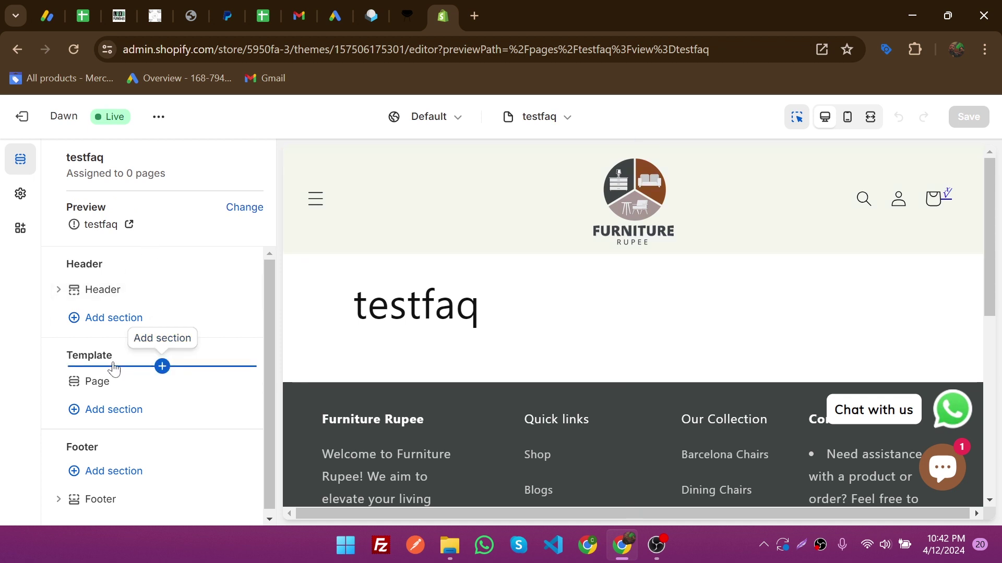
{"action": "left_click", "coordinate": [125, 412]}
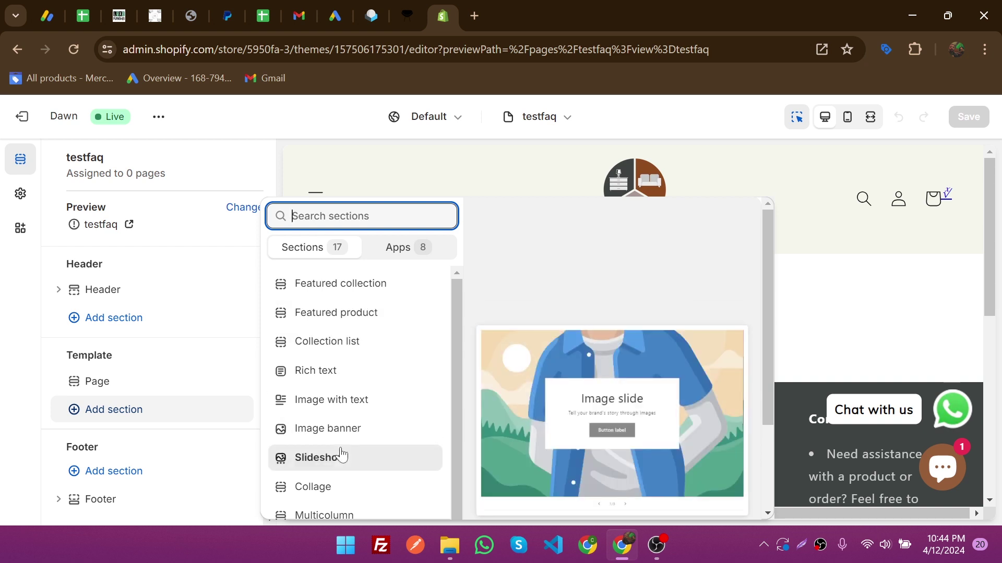
{"action": "scroll", "coordinate": [340, 454], "scroll_direction": "down", "scroll_amount": 3}
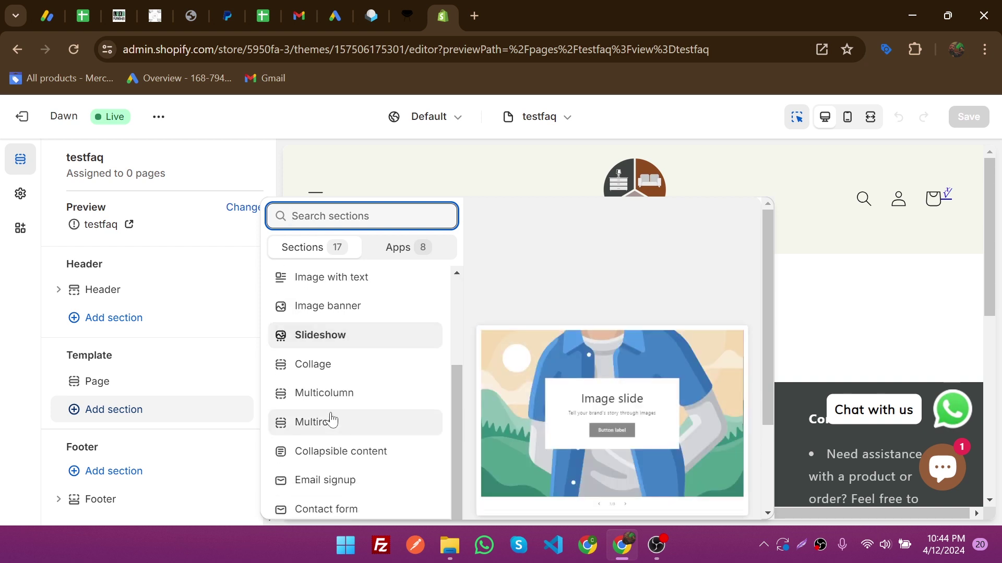
Add a Collapsible content section and change its first row heading to 'this is testing?'
{"action": "left_click", "coordinate": [366, 460]}
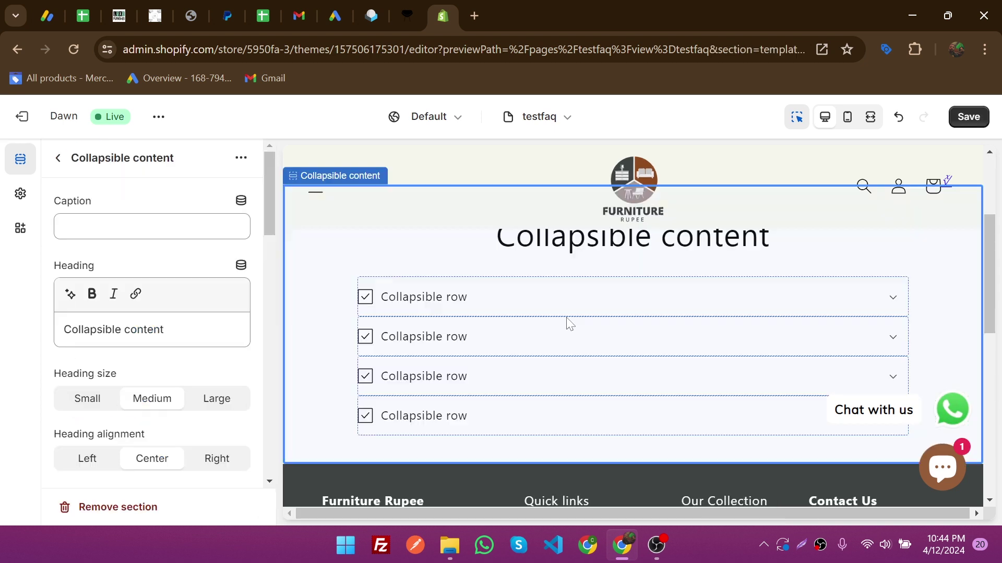
{"action": "left_click", "coordinate": [598, 303]}
{"action": "left_click", "coordinate": [157, 227]}
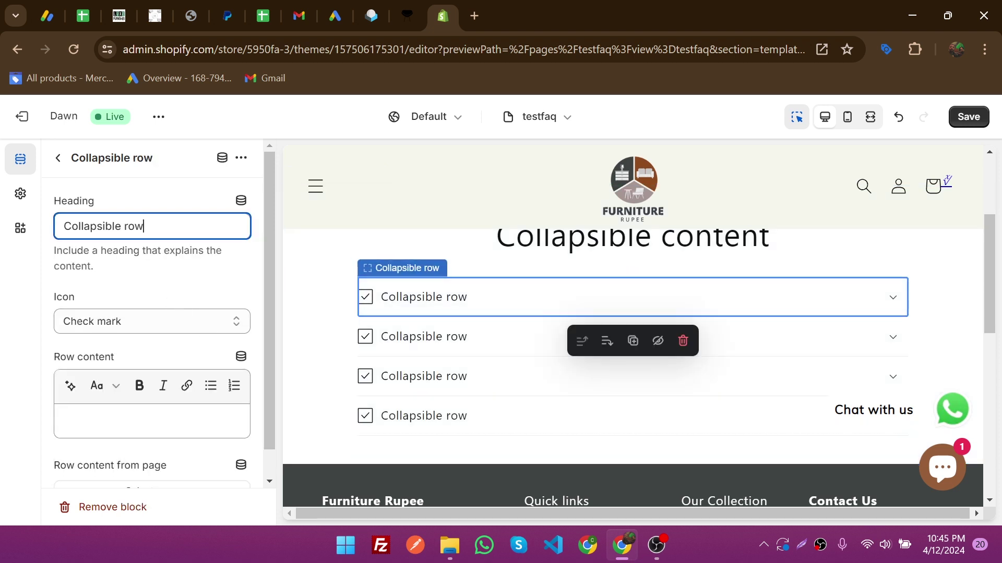
{"action": "key", "text": "ctrl+a"}
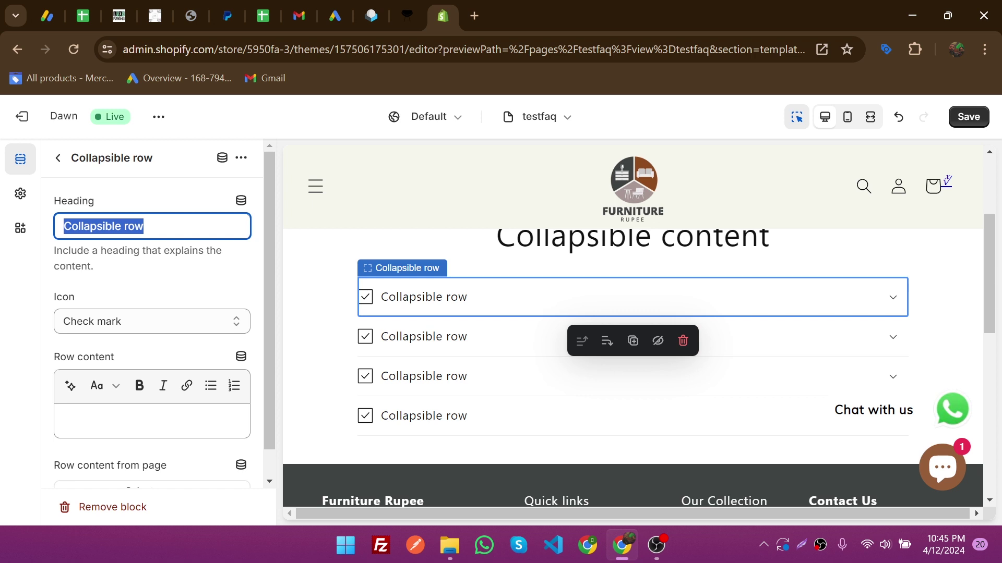
{"action": "type", "text": "this is testing?"}
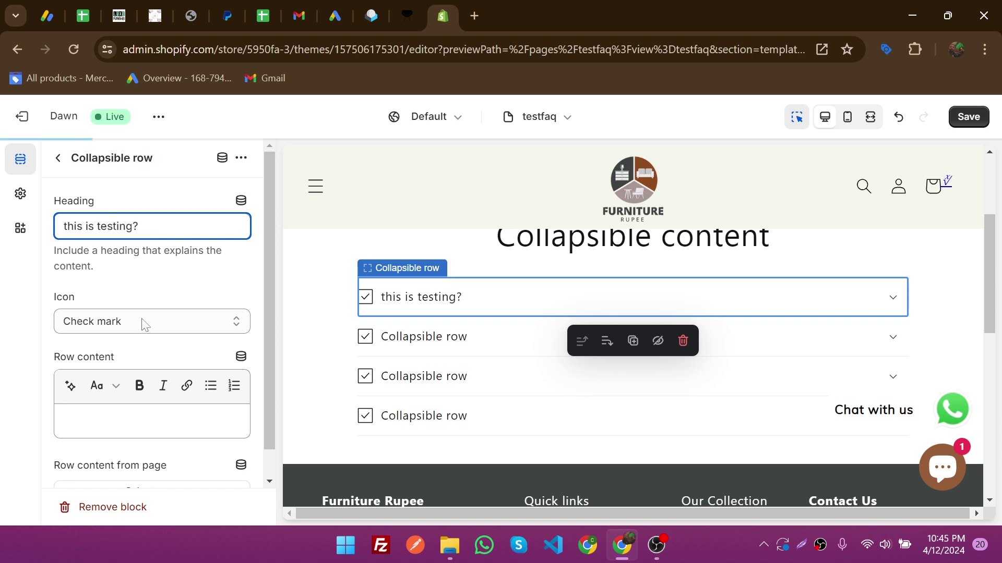
Give the first row a short greeting answer and a Fire icon, then save
{"action": "scroll", "coordinate": [144, 323], "scroll_direction": "down", "scroll_amount": 1}
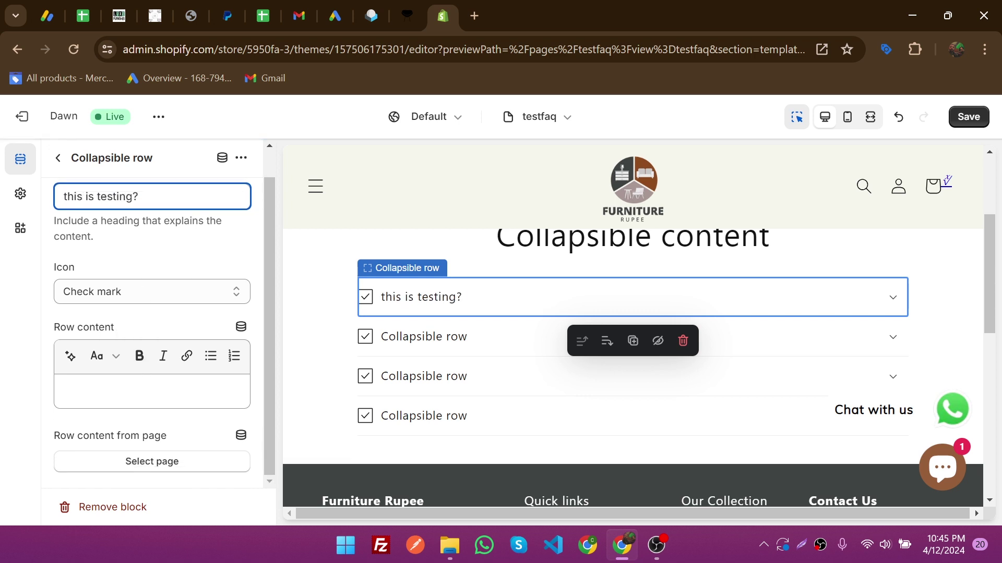
{"action": "left_click", "coordinate": [152, 391]}
{"action": "type", "text": "hello this "}
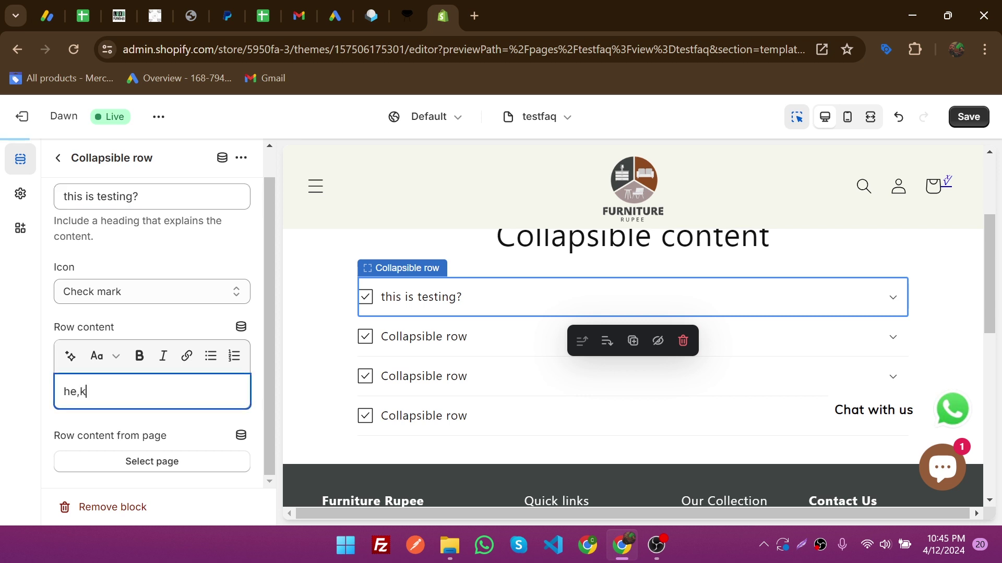
{"action": "type", "text": "noman ghaffar"}
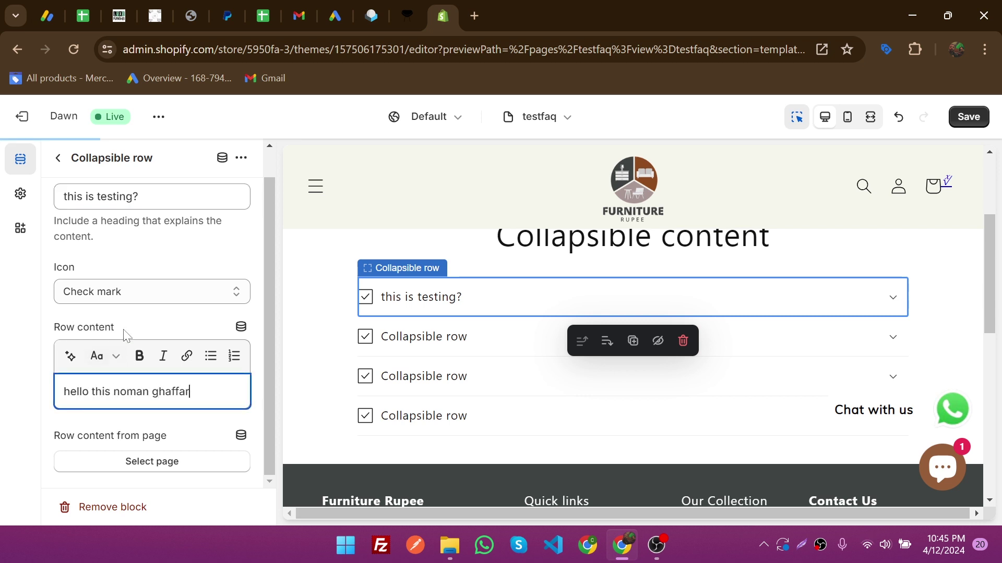
{"action": "left_click", "coordinate": [174, 291]}
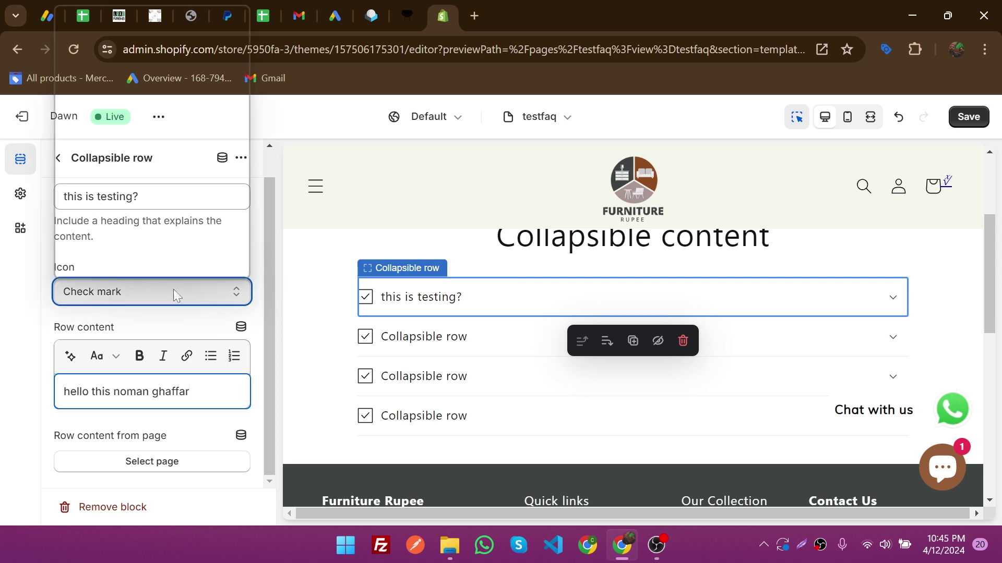
{"action": "left_click", "coordinate": [120, 191]}
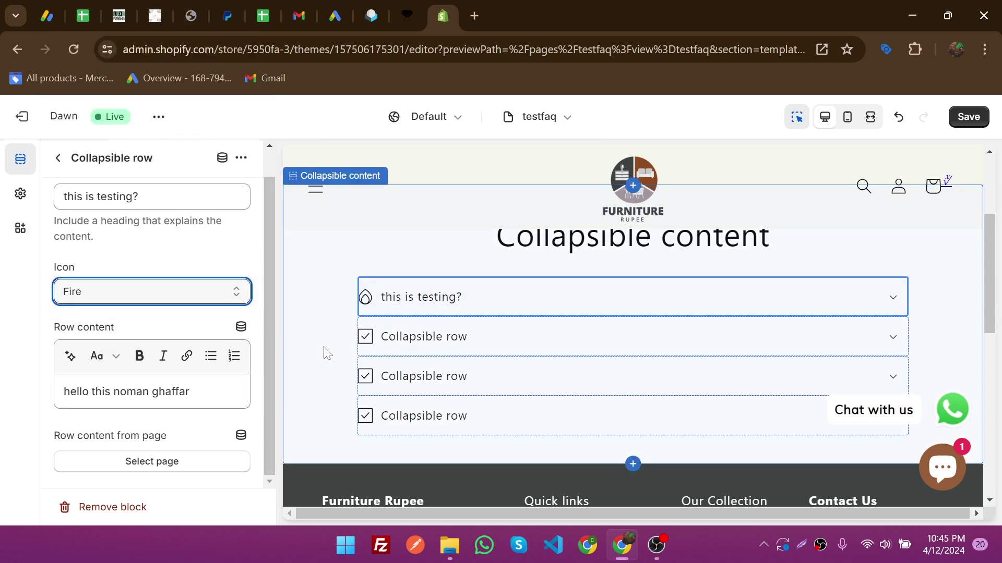
{"action": "left_click", "coordinate": [967, 117]}
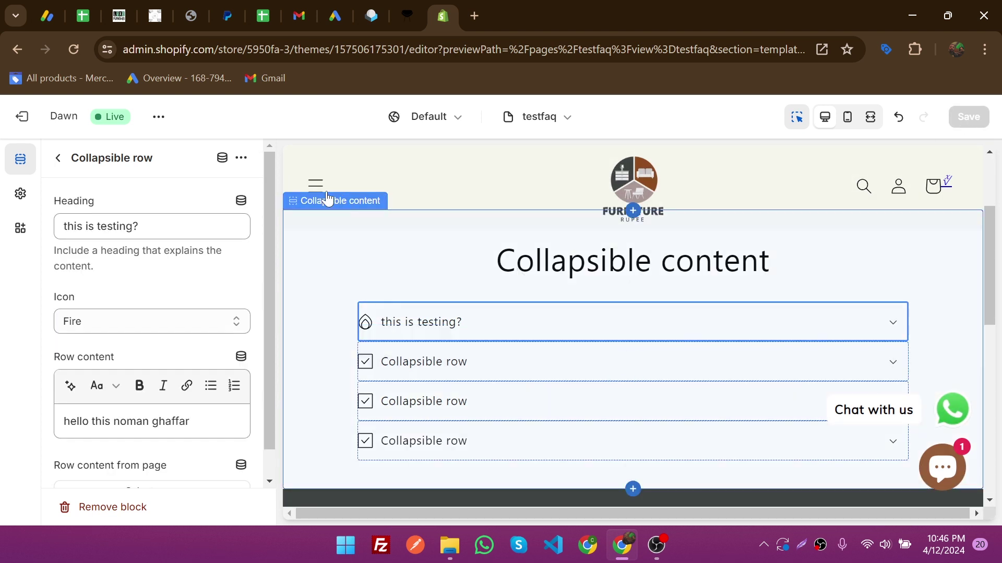
Assign the testfaq theme template to the testfaq page, save, and expand its SEO settings
{"action": "left_click", "coordinate": [18, 123]}
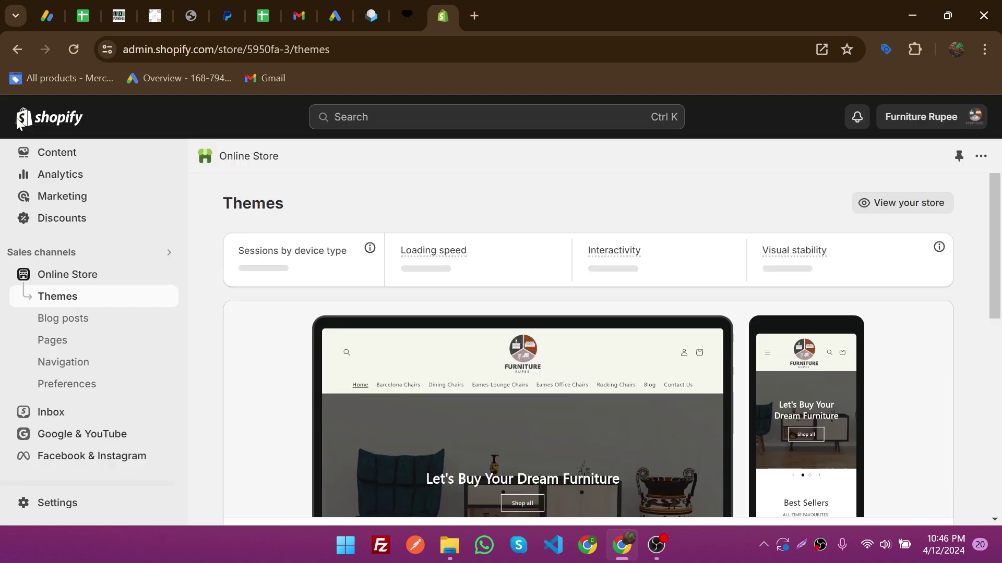
{"action": "left_click", "coordinate": [83, 343]}
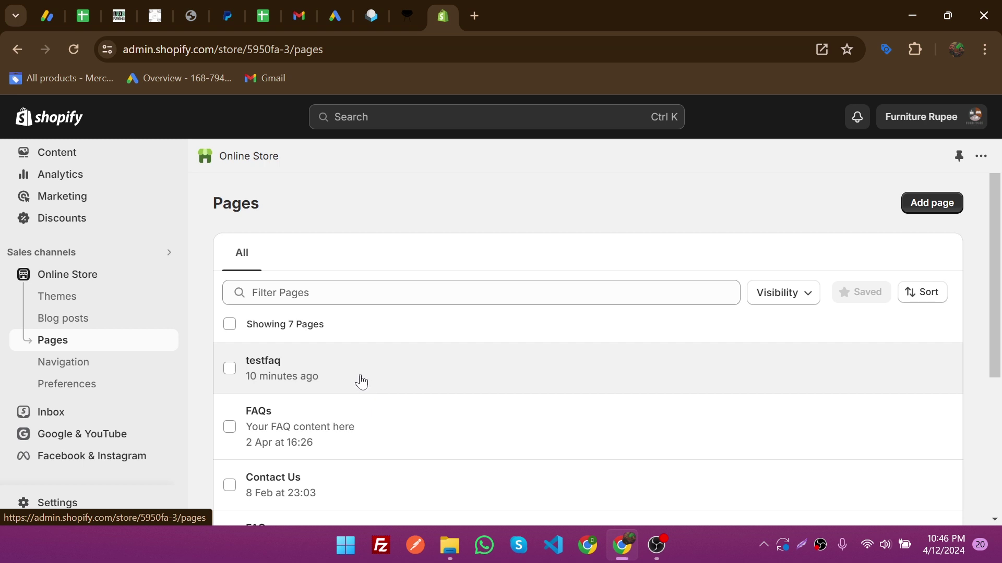
{"action": "left_click", "coordinate": [361, 383]}
{"action": "scroll", "coordinate": [893, 449], "scroll_direction": "down", "scroll_amount": 2}
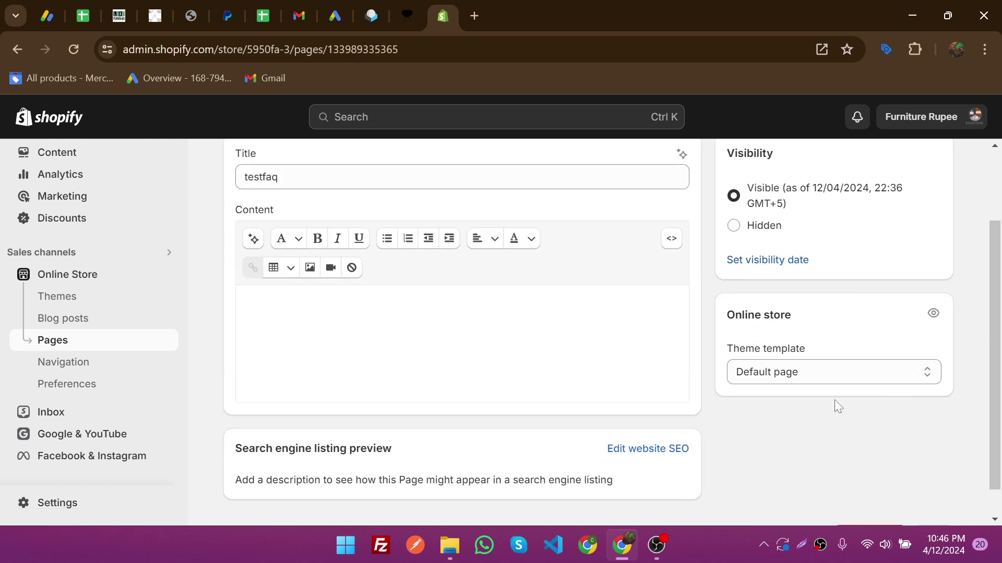
{"action": "left_click", "coordinate": [811, 373]}
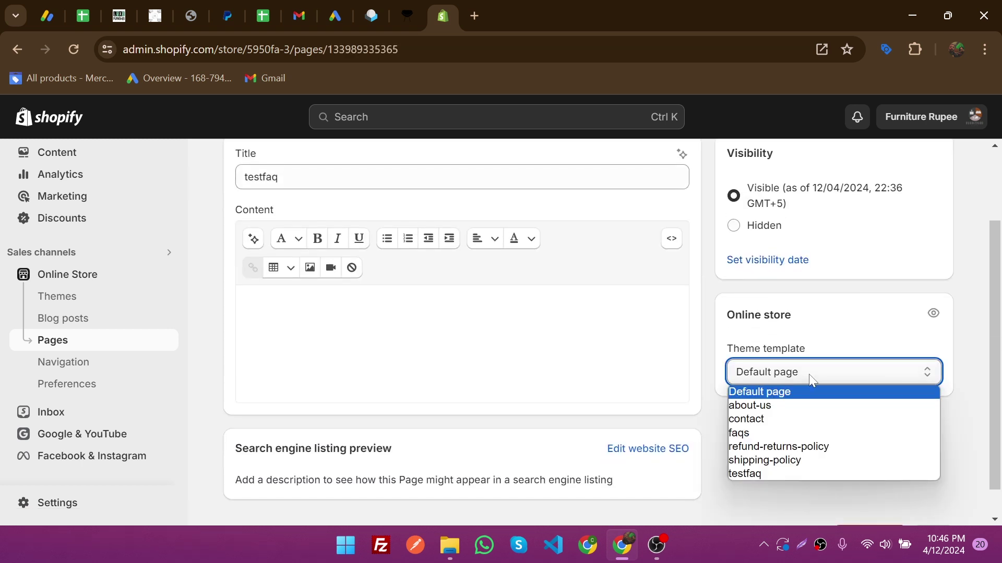
{"action": "left_click", "coordinate": [763, 473]}
{"action": "left_click", "coordinate": [934, 117]}
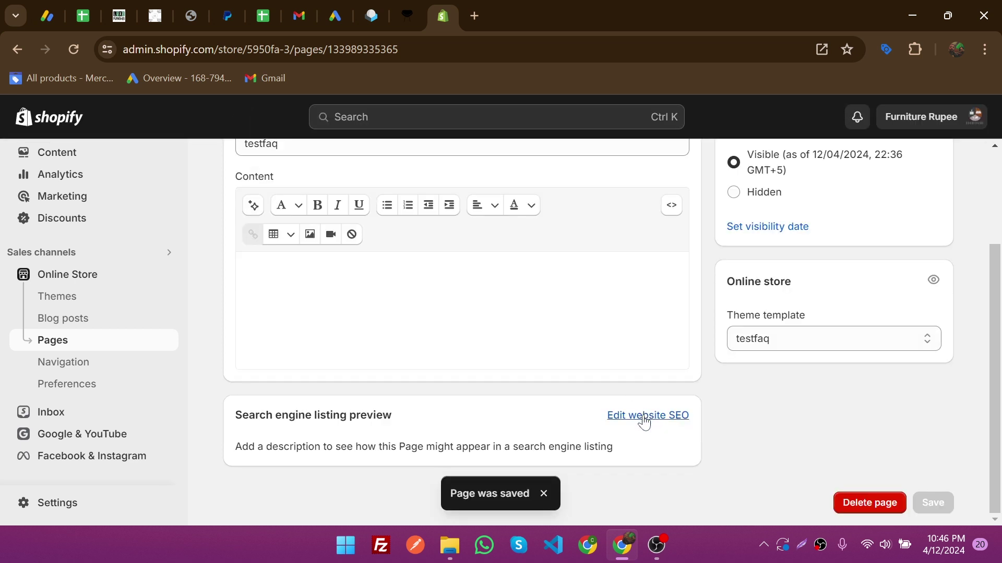
{"action": "left_click", "coordinate": [645, 416]}
{"action": "scroll", "coordinate": [644, 418], "scroll_direction": "down", "scroll_amount": 5}
Select the testfaq URL handle and view the live page at /pages/testfaq
{"action": "left_click", "coordinate": [431, 442]}
{"action": "key", "text": "ctrl+a"}
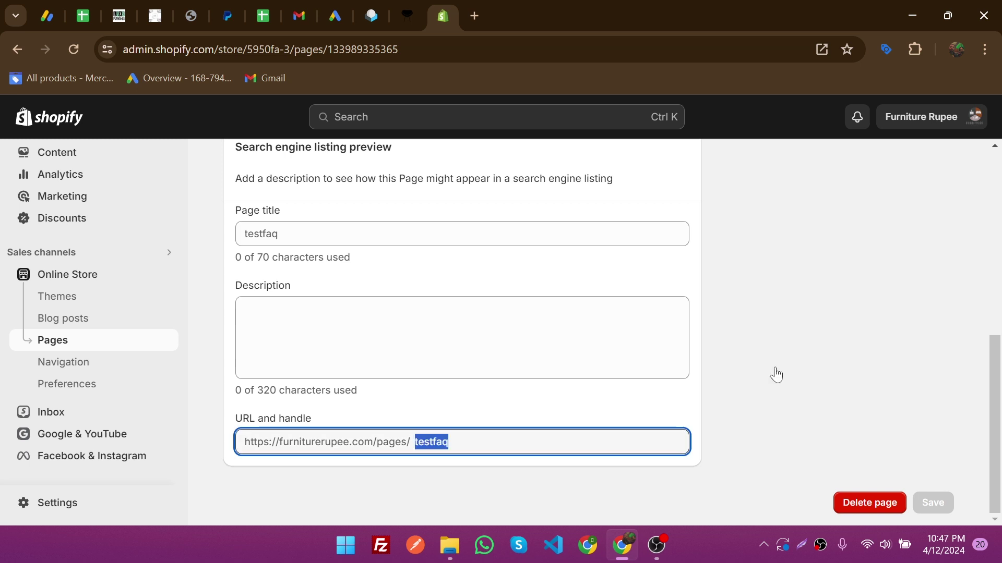
{"action": "scroll", "coordinate": [783, 355], "scroll_direction": "up", "scroll_amount": 10}
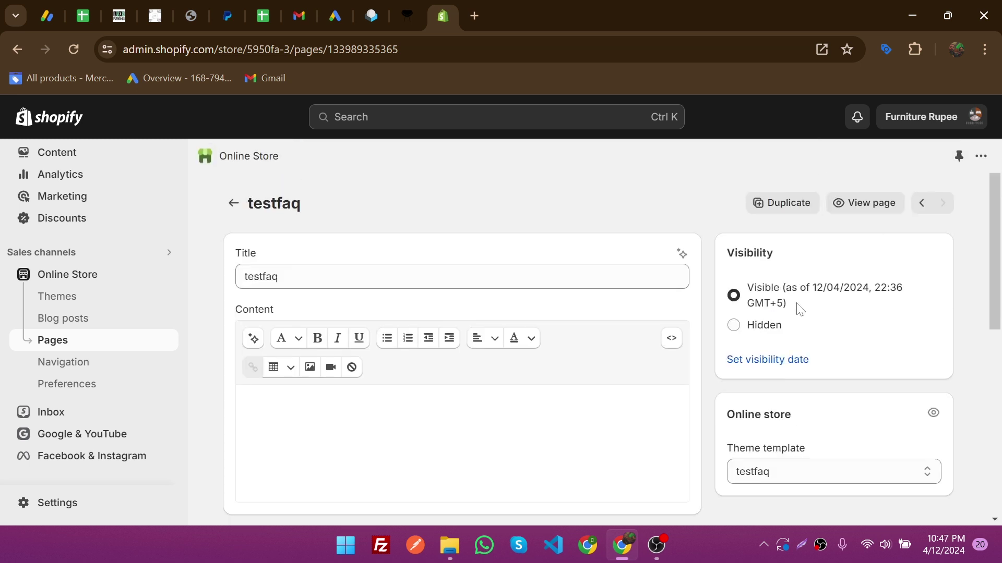
{"action": "left_click", "coordinate": [876, 203]}
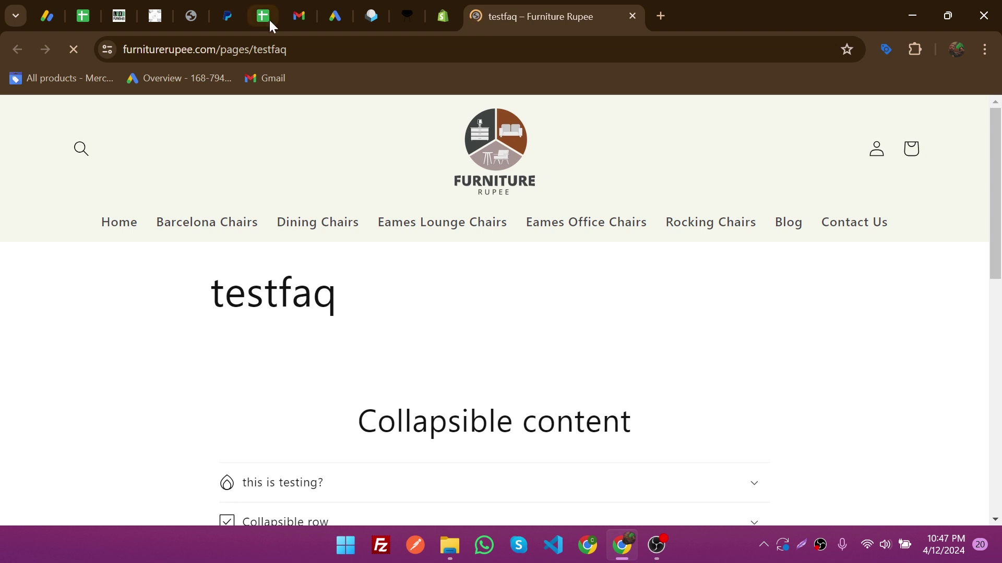
{"action": "double_click", "coordinate": [269, 49]}
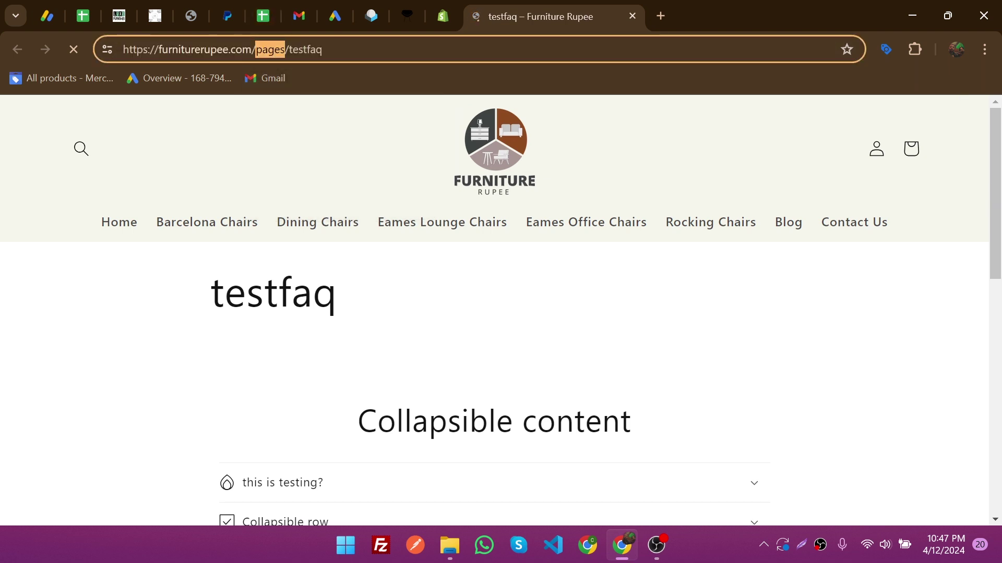